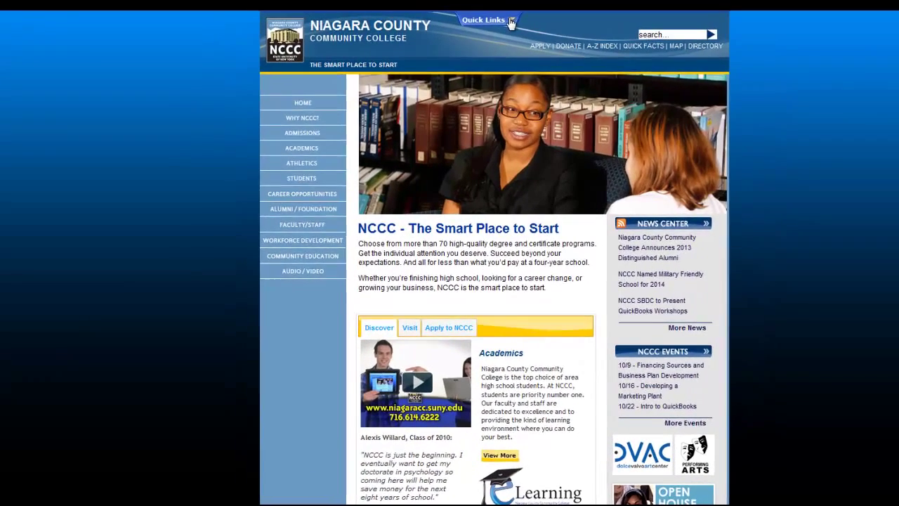
- Go to Banner Web from the NCCC Quick Links menu
click(511, 21)
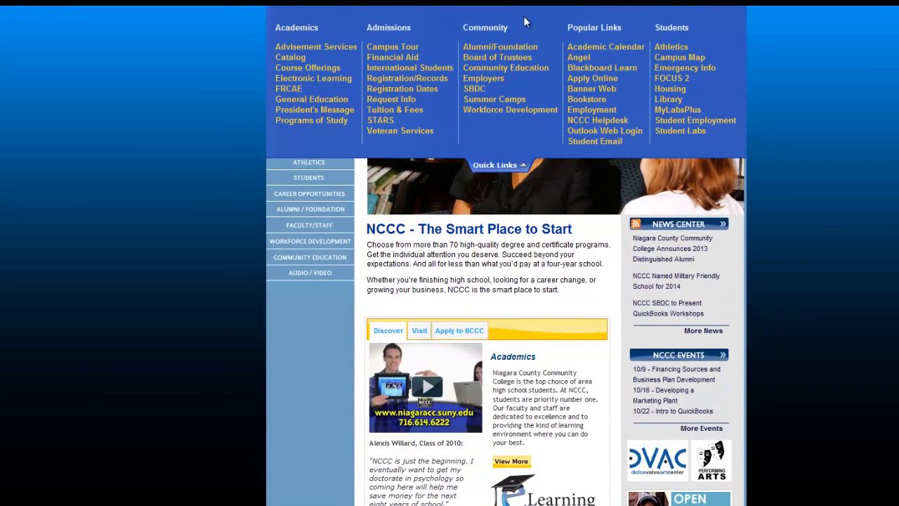
click(608, 95)
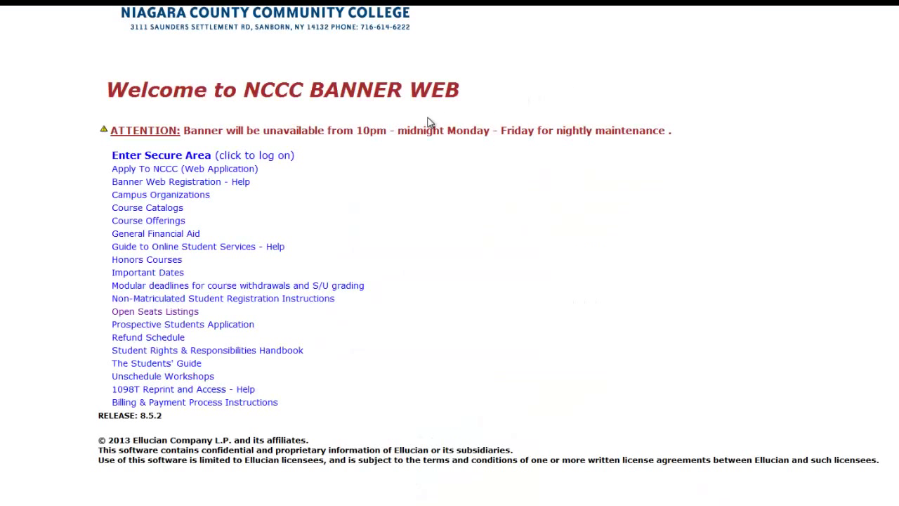
- Enter the secure area and log in with the student's user ID and PIN
click(273, 160)
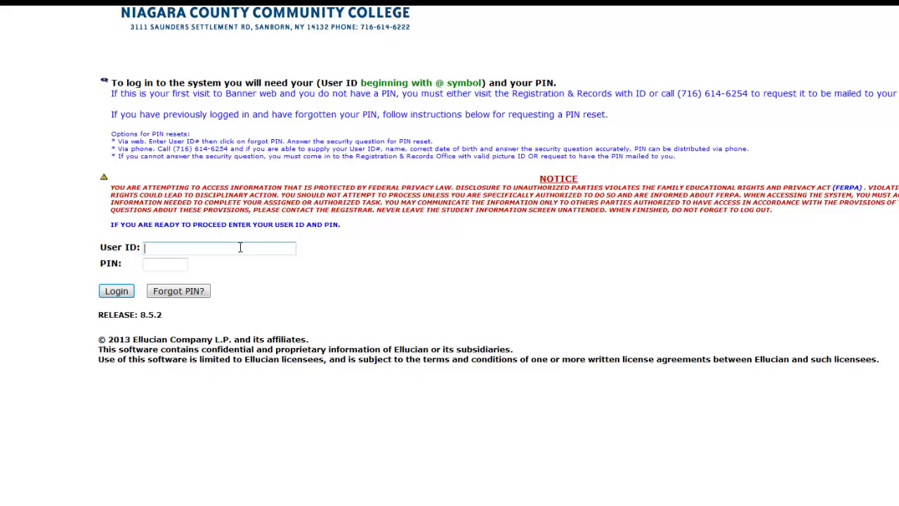
text(@00173135)
key(Tab)
text(•••)
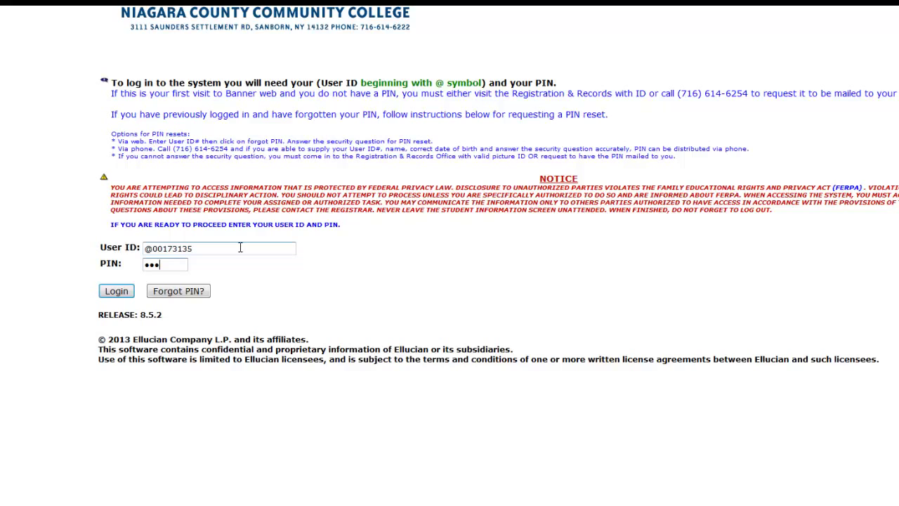
text(•••)
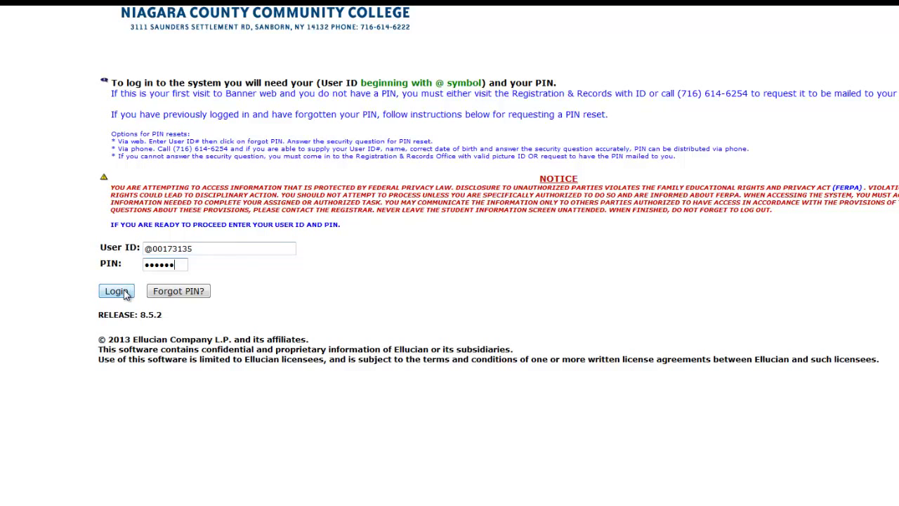
click(117, 291)
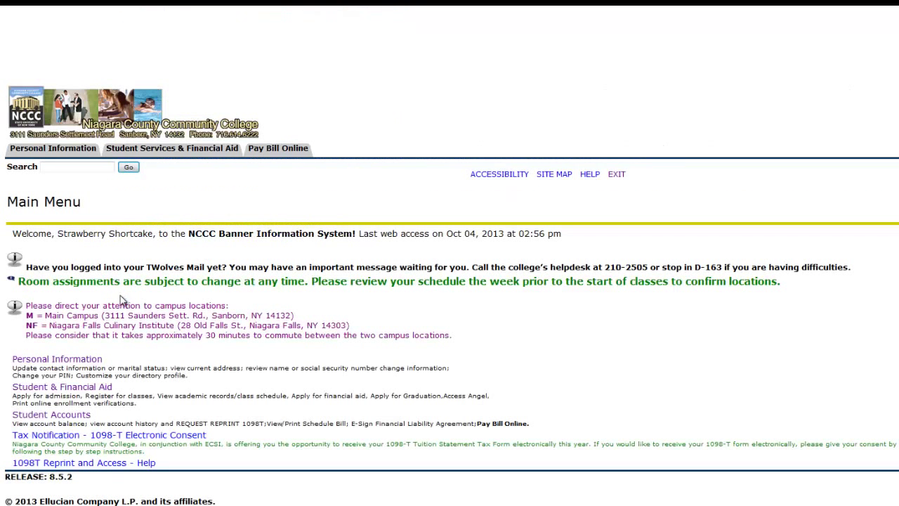
- Go through Student & Financial Aid, then Registration, to Add or Drop Classes
click(95, 389)
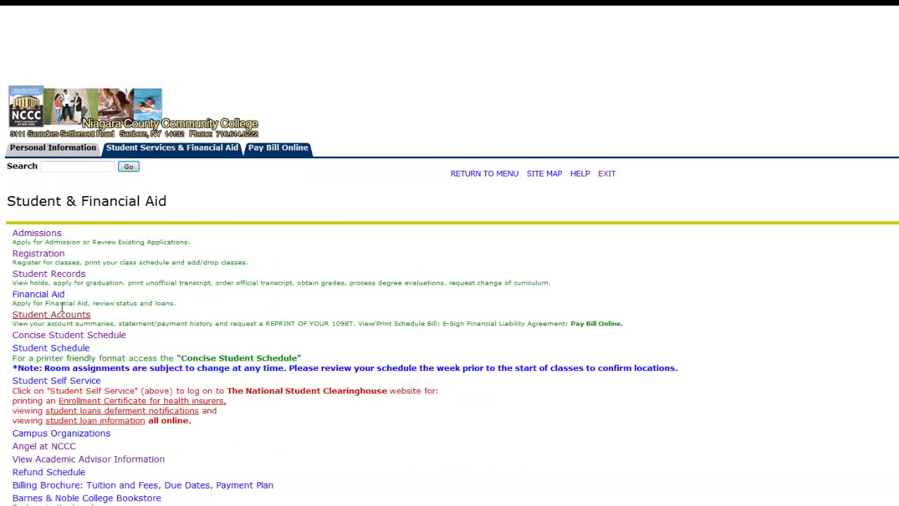
click(40, 254)
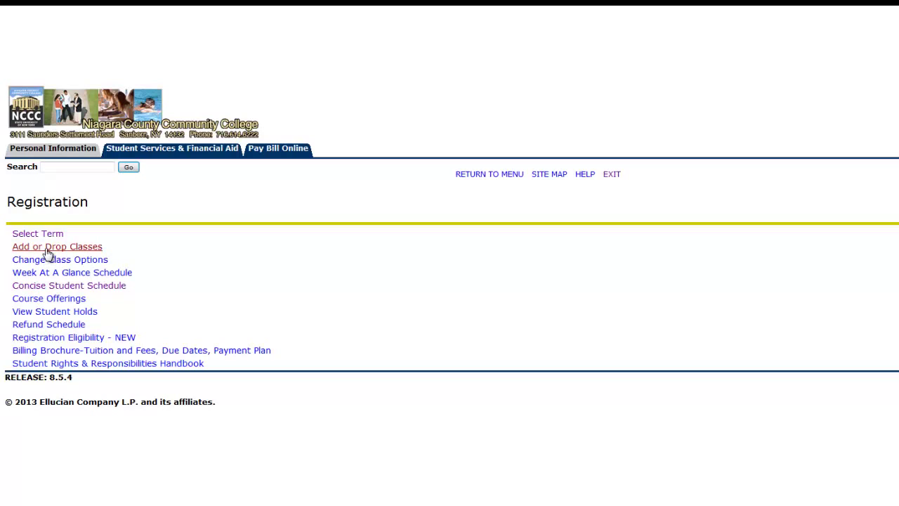
click(47, 247)
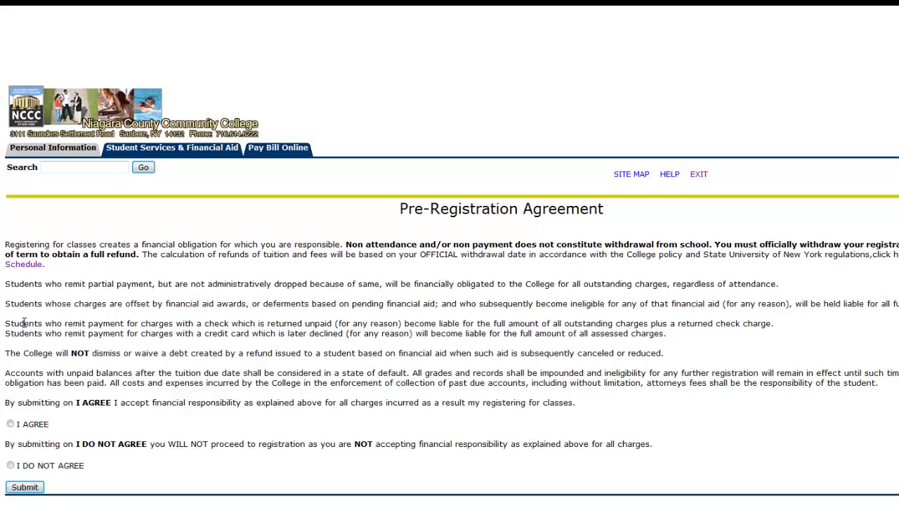
- Accept the pre-registration agreement with I AGREE and submit it
click(11, 425)
click(11, 424)
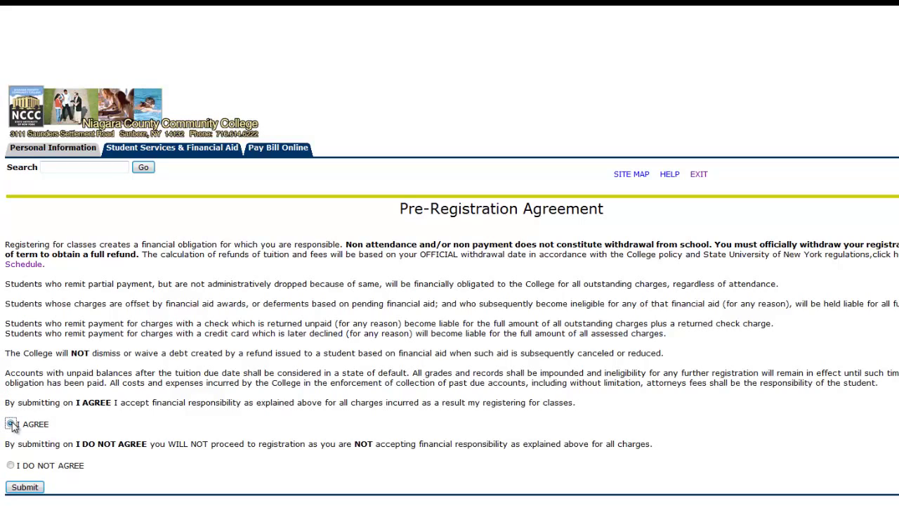
click(24, 487)
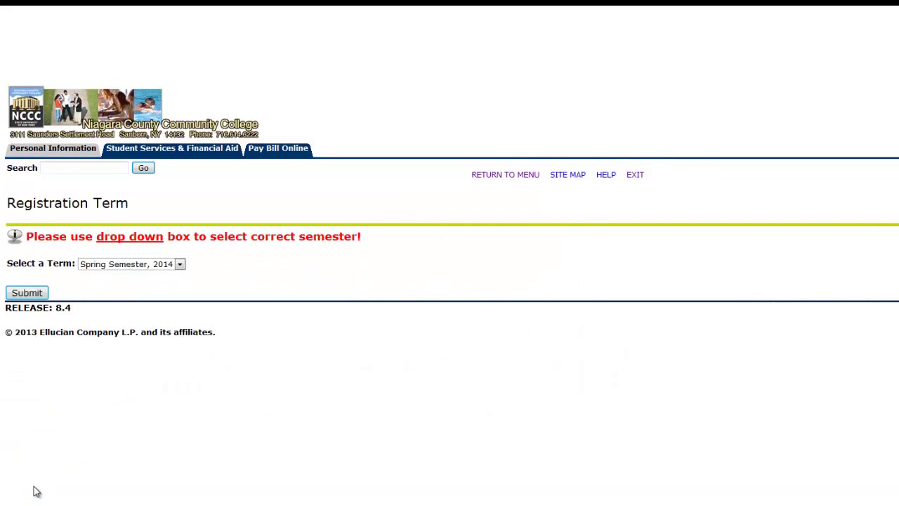
- Choose the Fall Semester, 2013 term and enter the registration alternate PIN
click(181, 264)
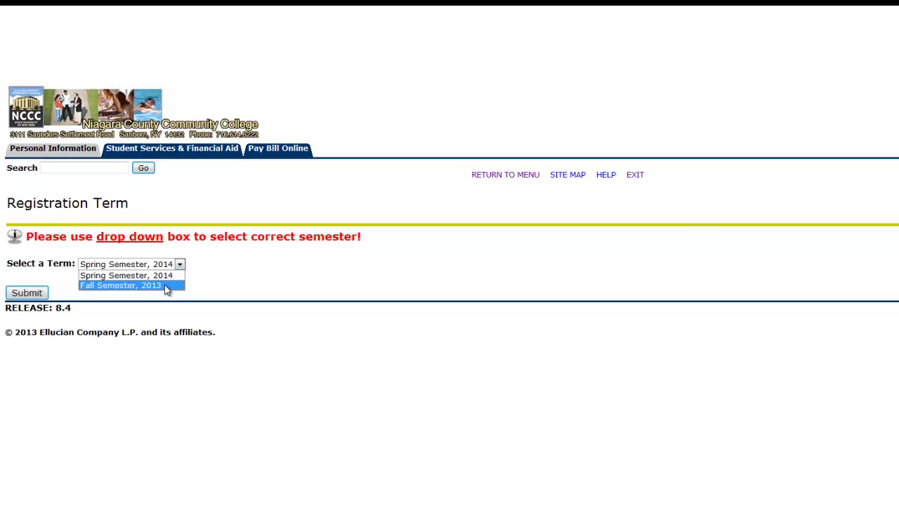
click(167, 284)
click(27, 294)
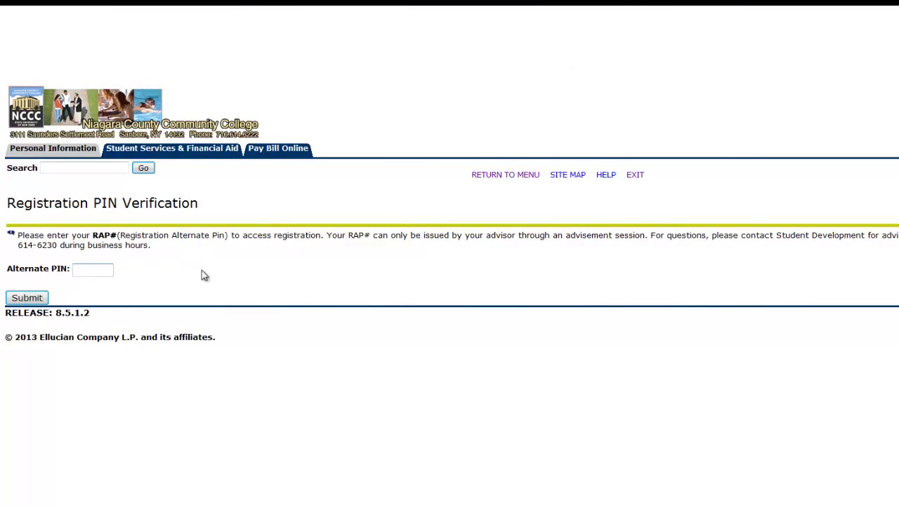
text(••••••)
- Submit the alternate PIN, open Class Search, and select PSY - Psychology as subject
click(32, 298)
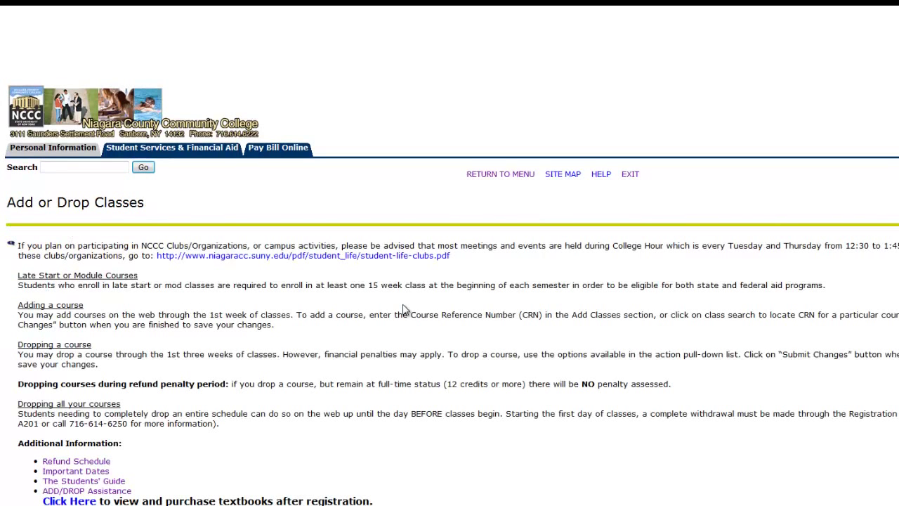
scroll(403, 309, down, 2)
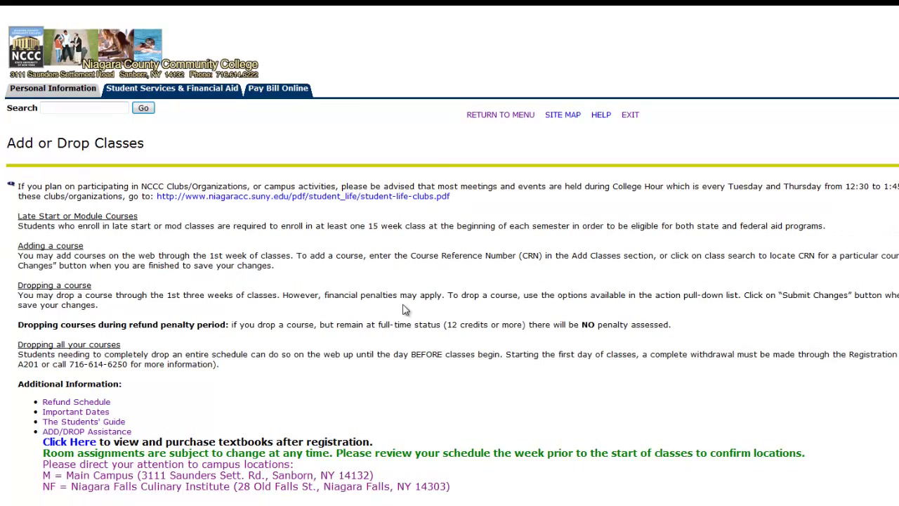
scroll(404, 309, down, 5)
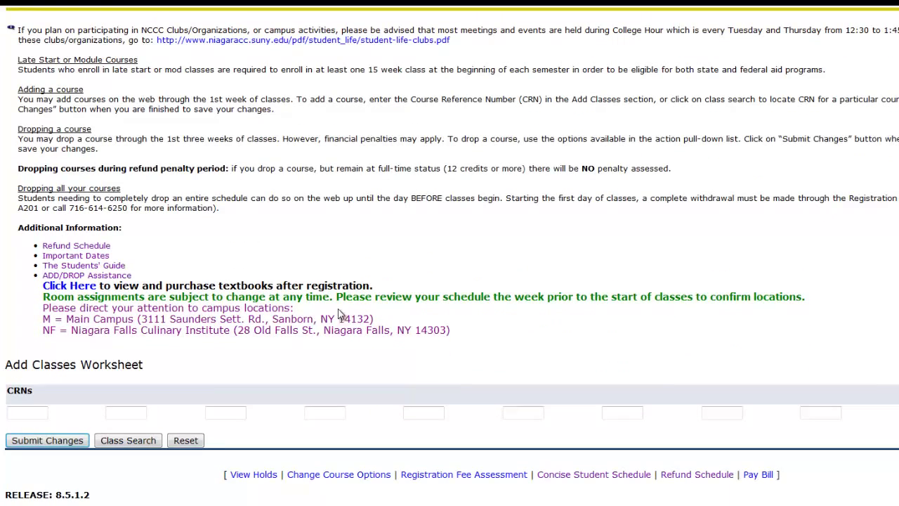
click(146, 441)
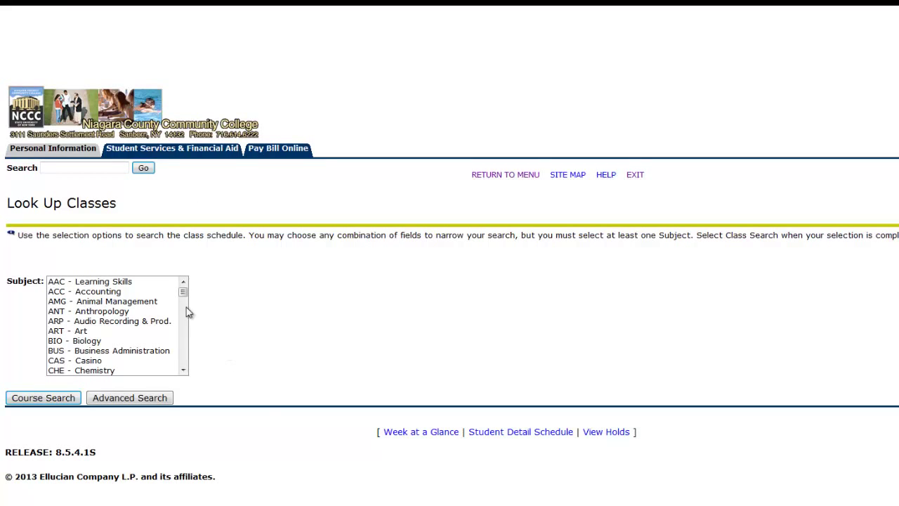
drag(184, 296, 180, 355)
click(101, 342)
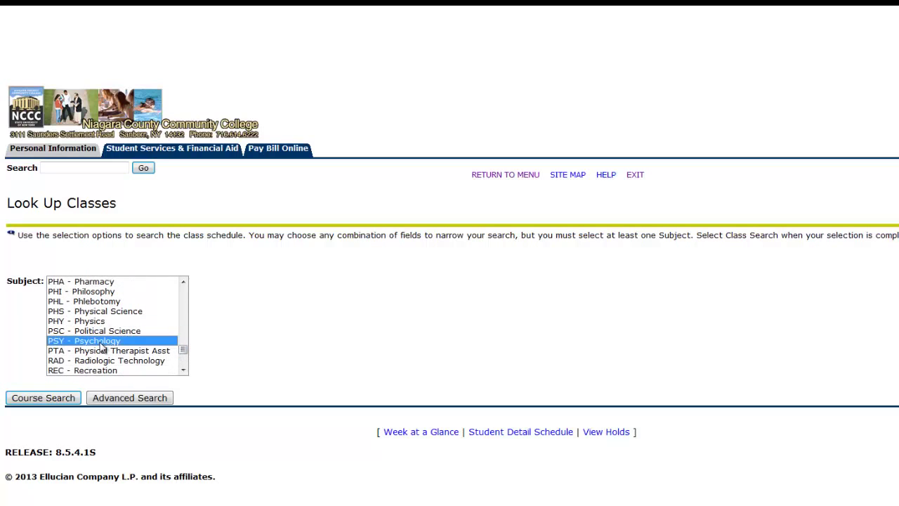
- Check Introduction to Psychology section CRN 30448 in the PSY listings and register
click(57, 400)
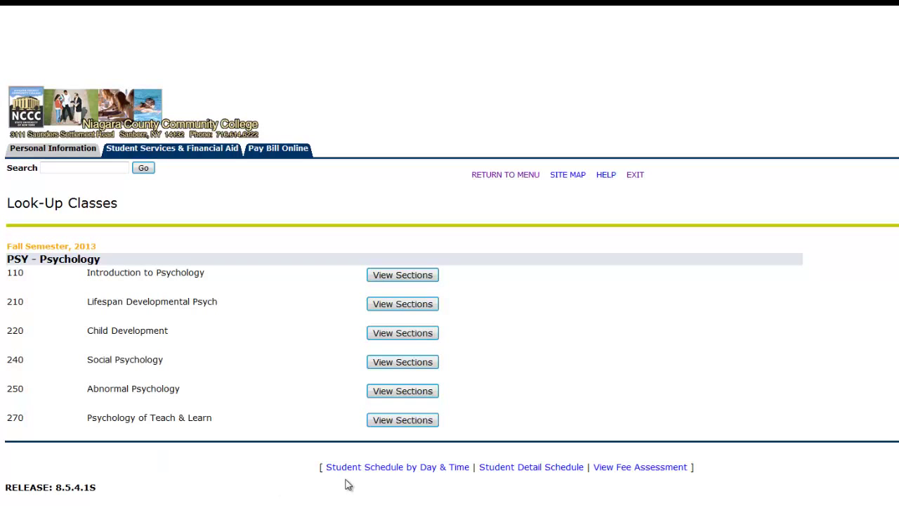
click(411, 277)
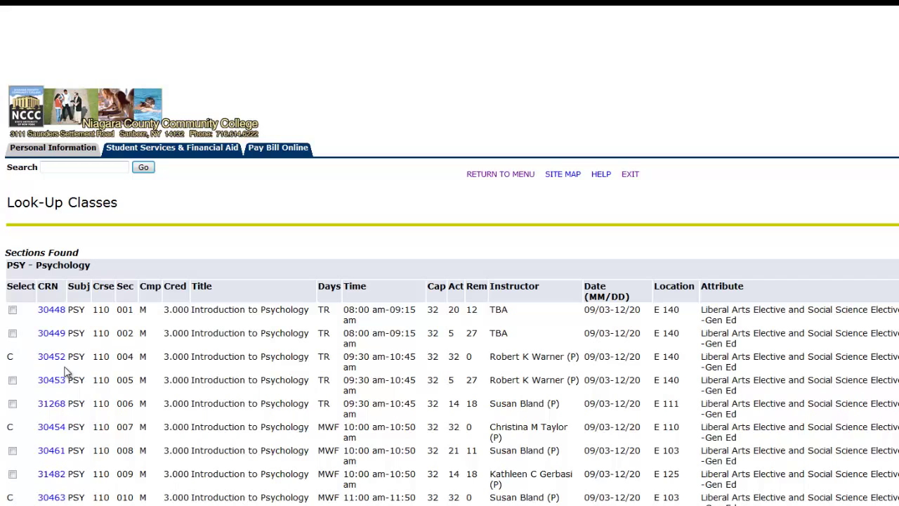
click(12, 310)
scroll(70, 426, down, 8)
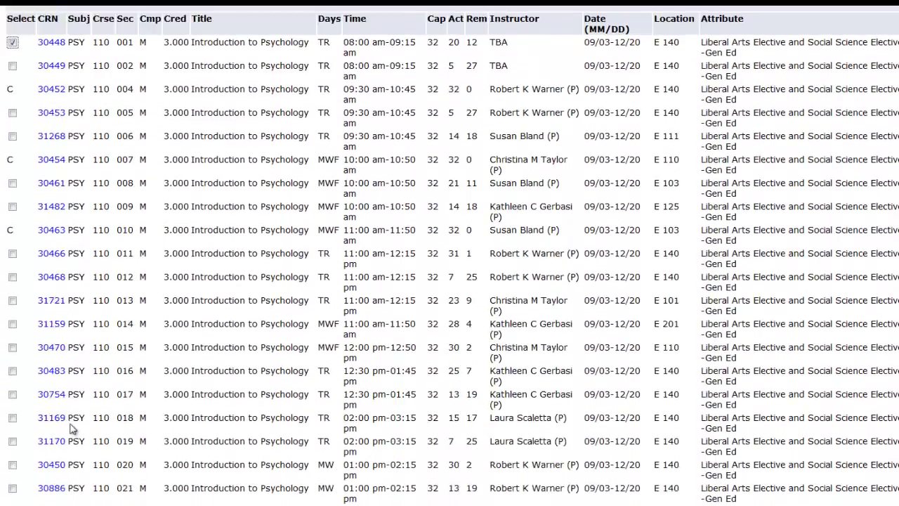
scroll(70, 428, up, 1)
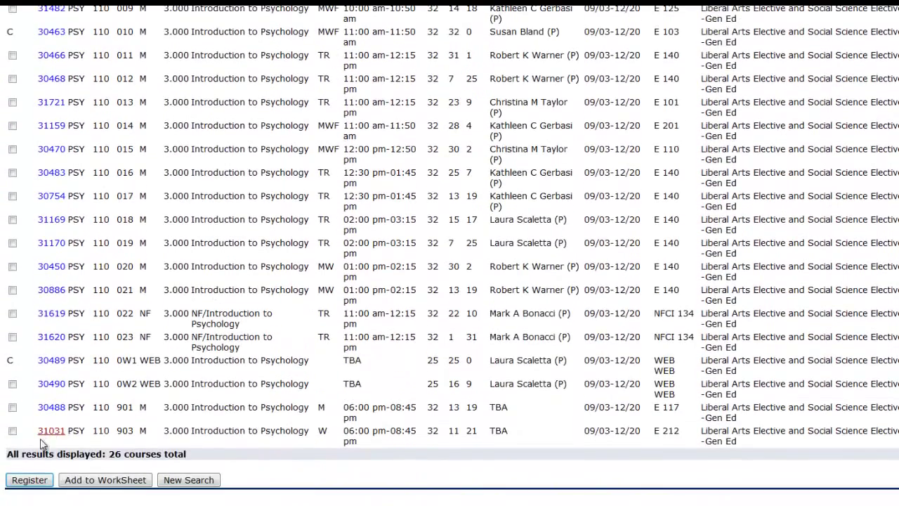
click(29, 479)
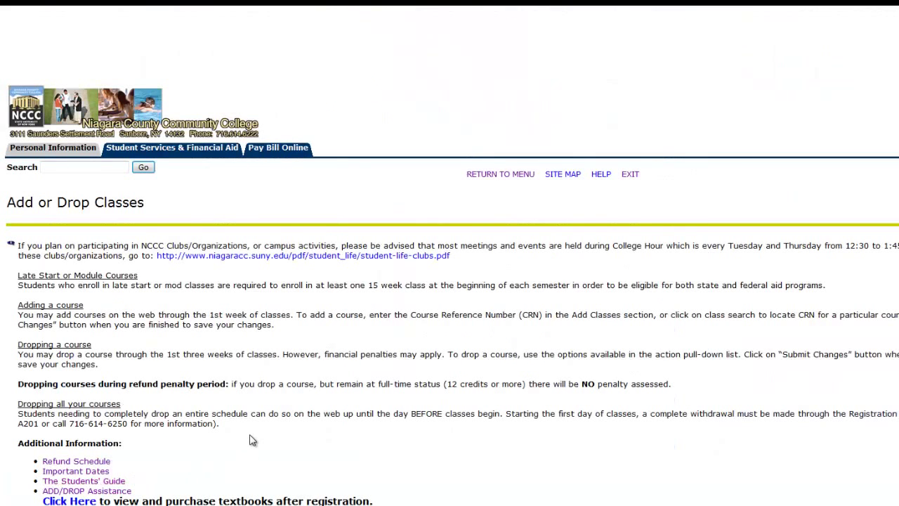
- Scroll down Add or Drop Classes to review Psychology in the Current Schedule
scroll(253, 441, down, 2)
scroll(253, 440, down, 2)
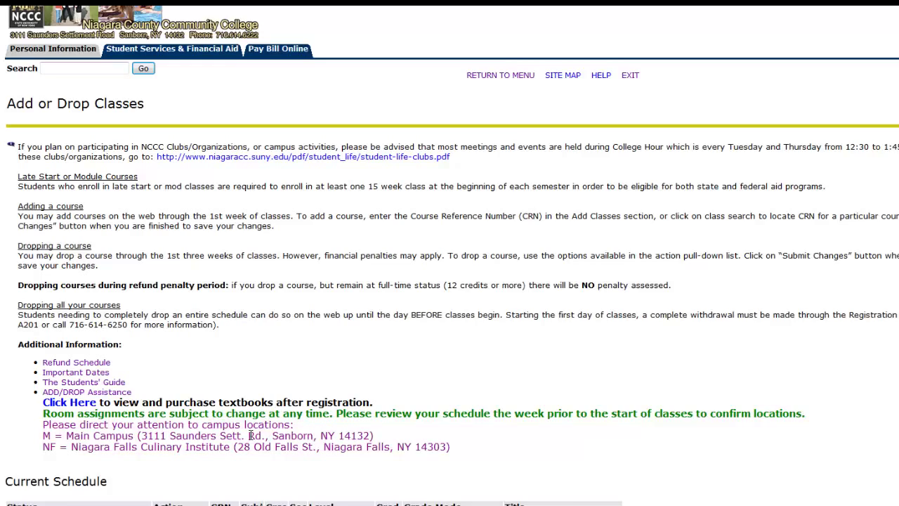
scroll(253, 440, down, 2)
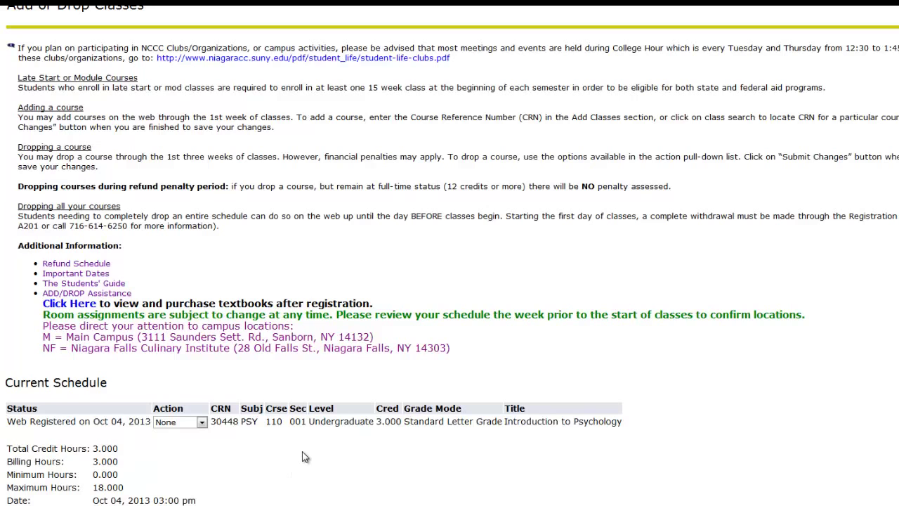
scroll(304, 457, down, 3)
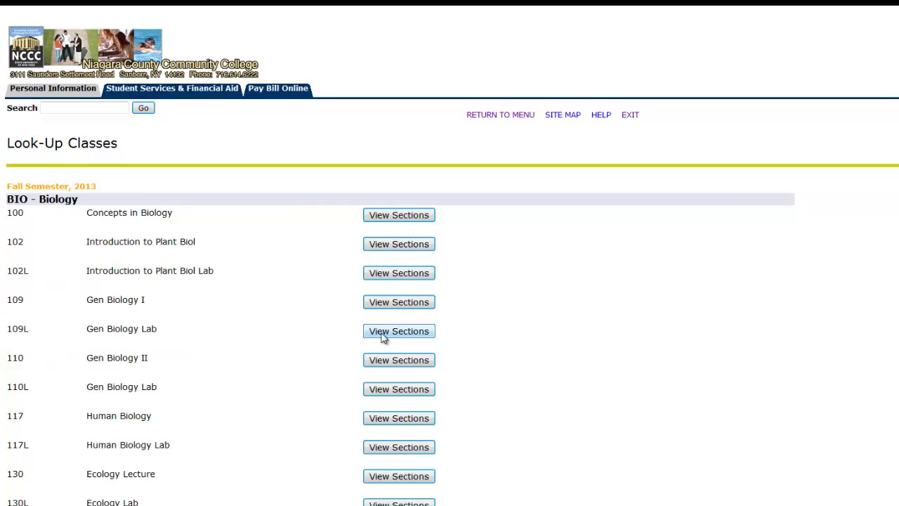
- Check Gen Biology I CRN 30011 and Gen Biology Lab CRN 30035, then register both
click(402, 305)
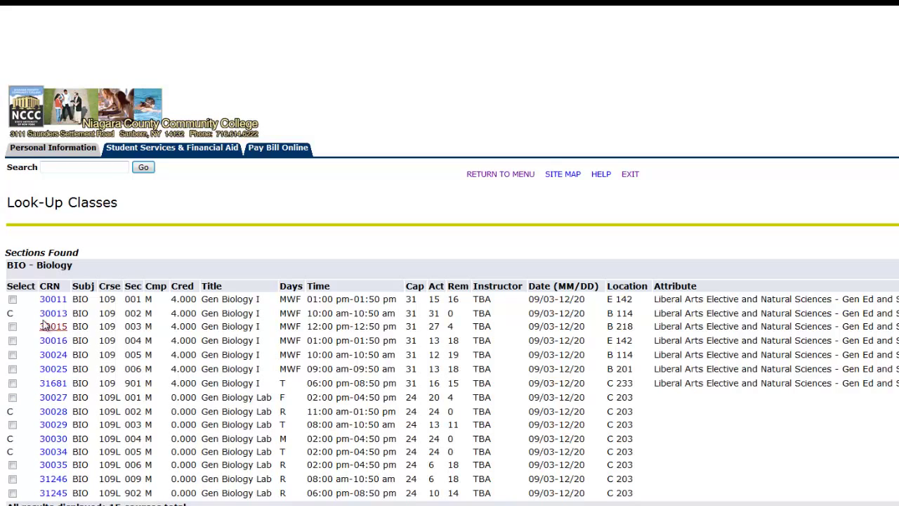
click(12, 300)
click(12, 467)
scroll(12, 469, down, 3)
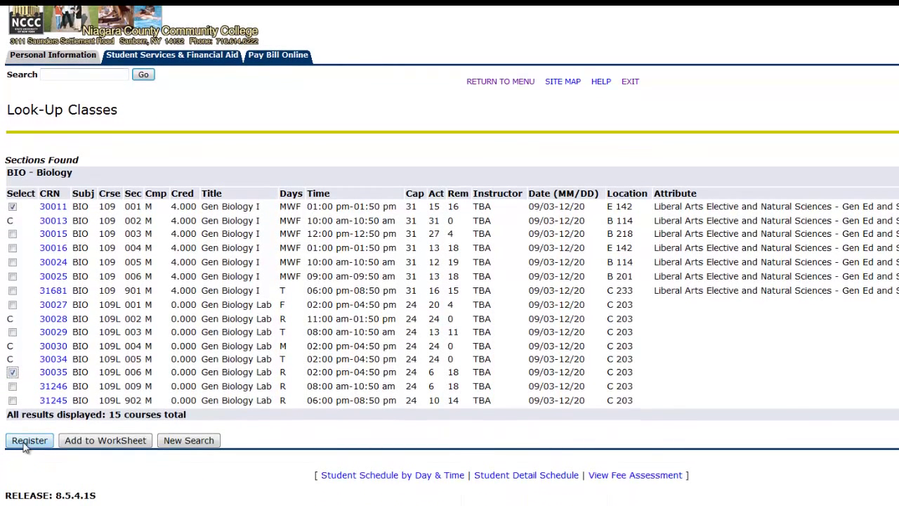
click(25, 445)
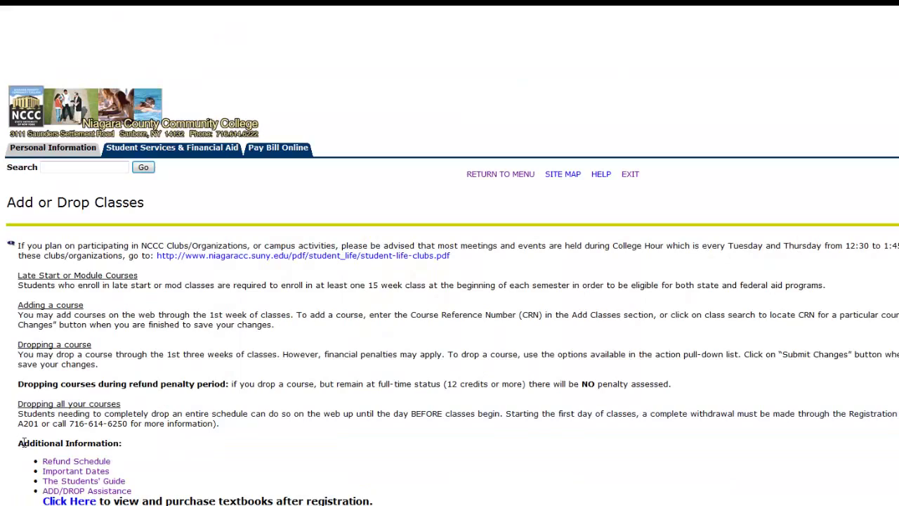
- Set Web Drop on both Gen Biology I and Gen Biology Lab rows and submit
scroll(23, 442, down, 4)
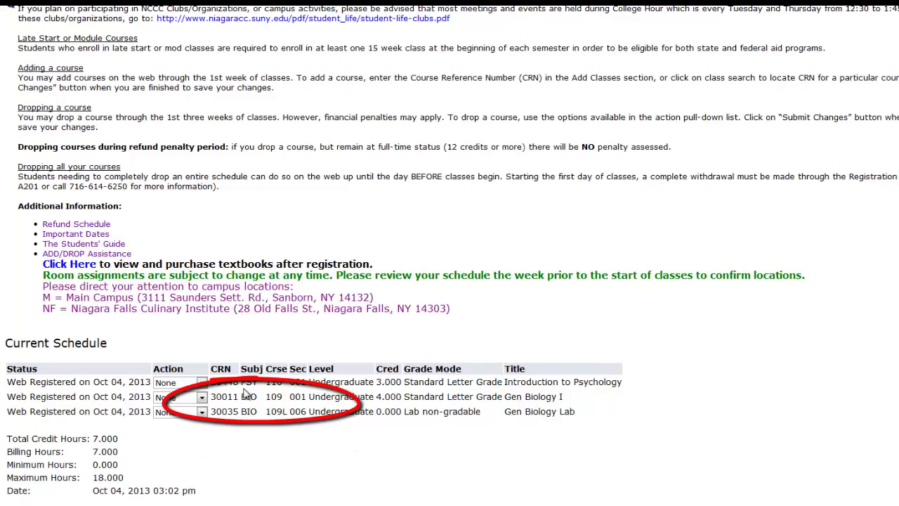
click(202, 397)
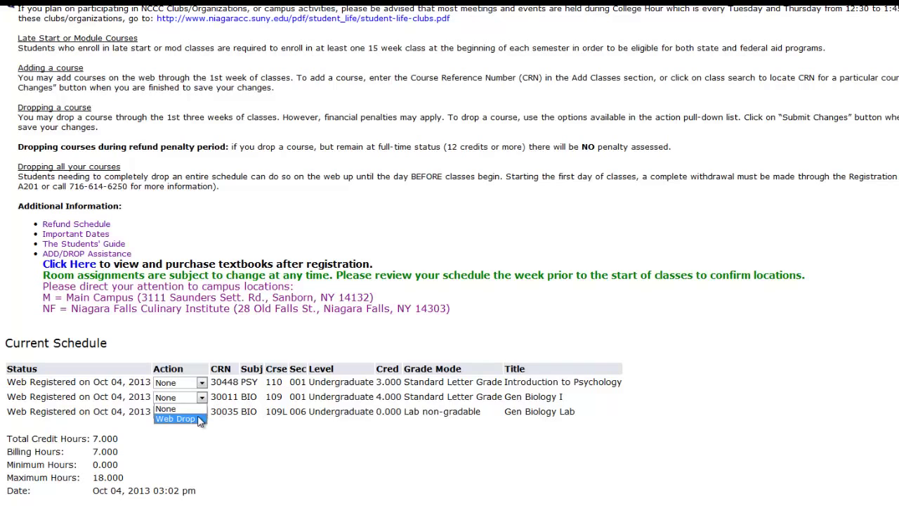
click(201, 420)
click(202, 413)
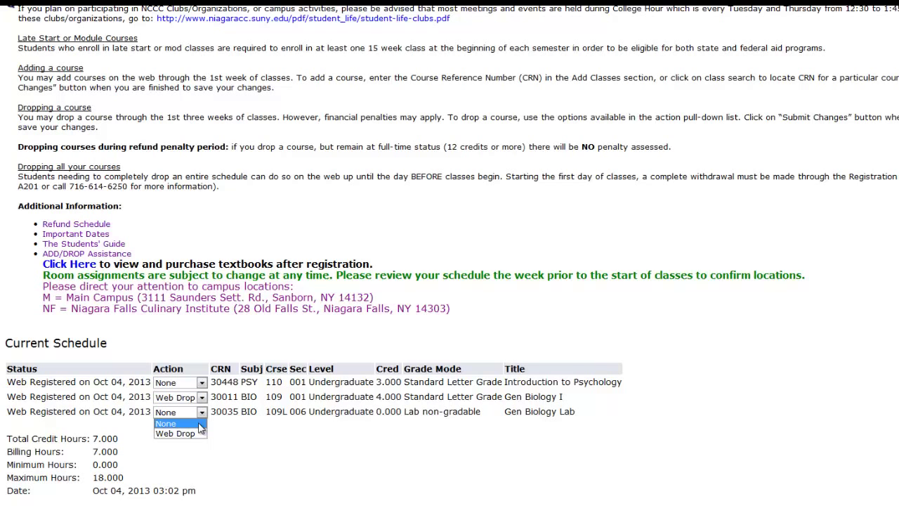
click(198, 434)
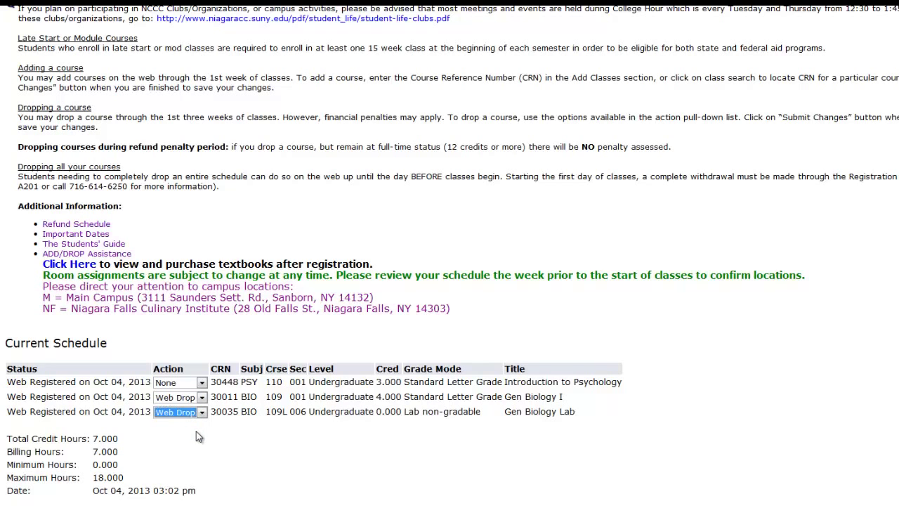
scroll(199, 436, down, 3)
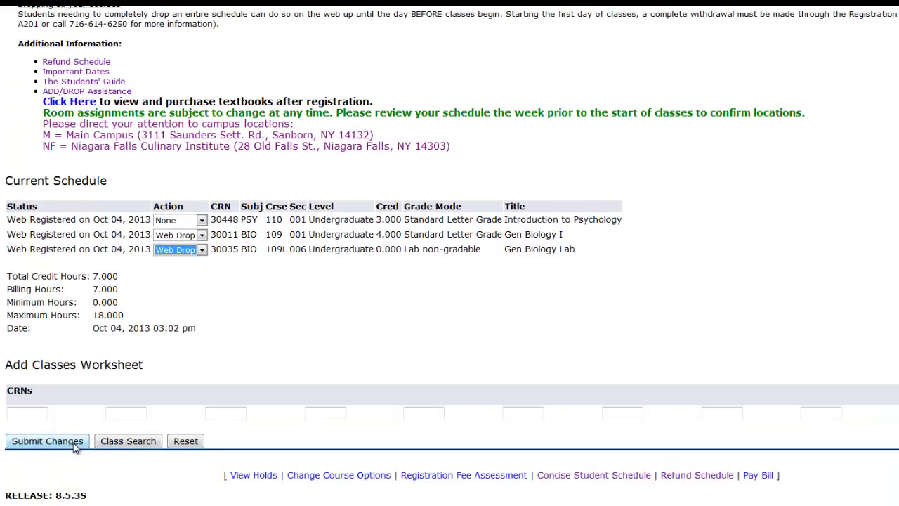
click(74, 446)
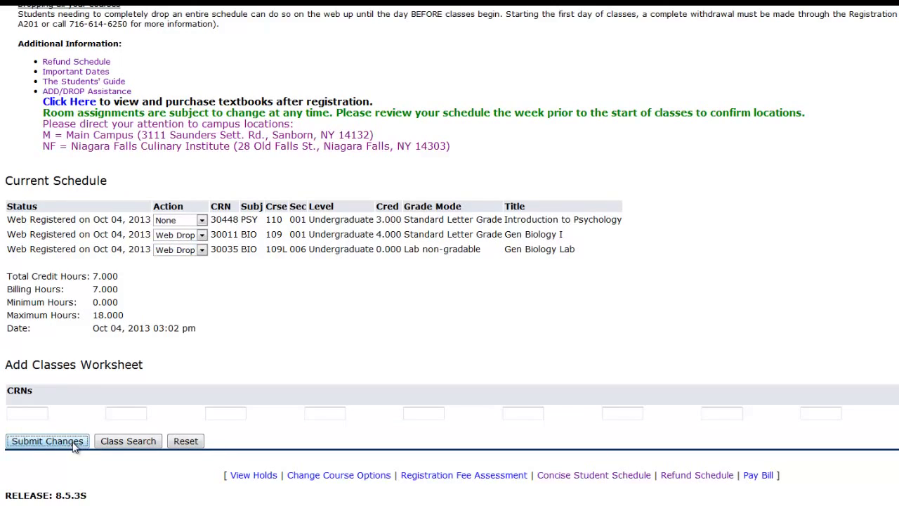
scroll(72, 442, down, 5)
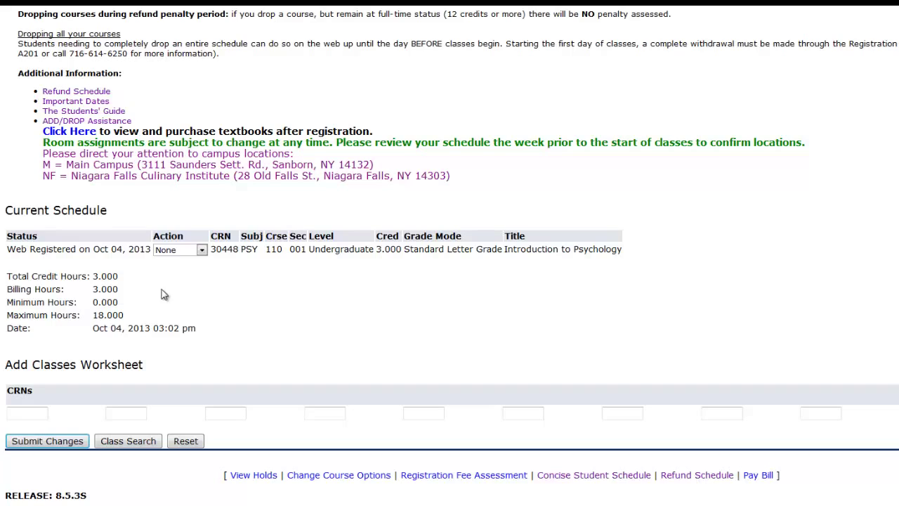
- Enter CRN 30321 in the Add Classes Worksheet and submit to add Introduction to Sociology
click(18, 414)
click(35, 441)
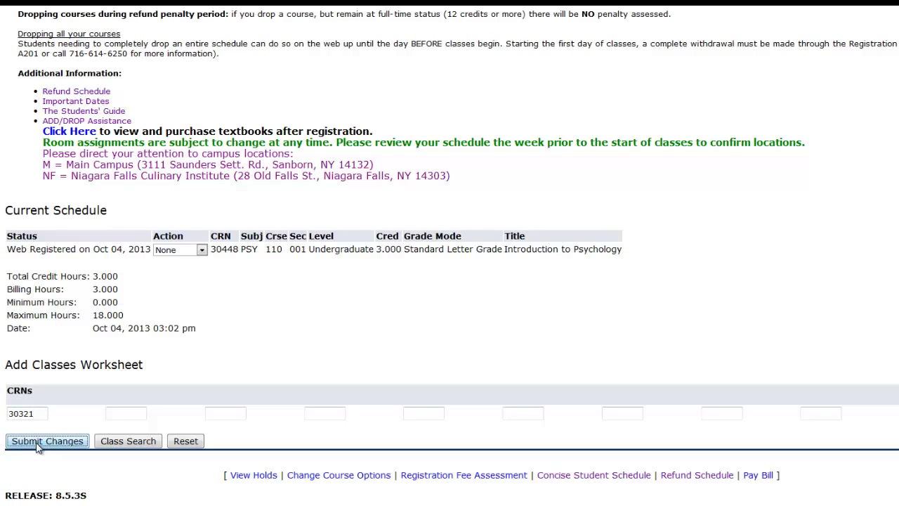
scroll(36, 443, down, 5)
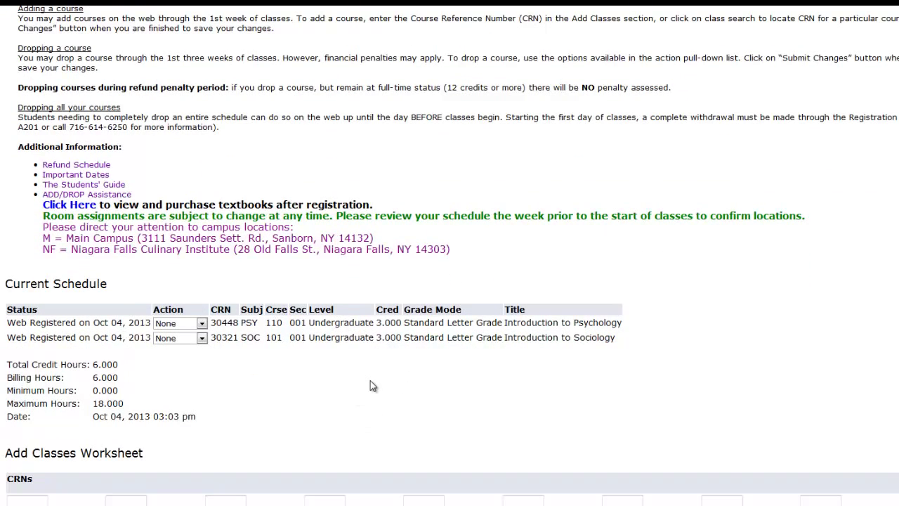
scroll(372, 386, down, 2)
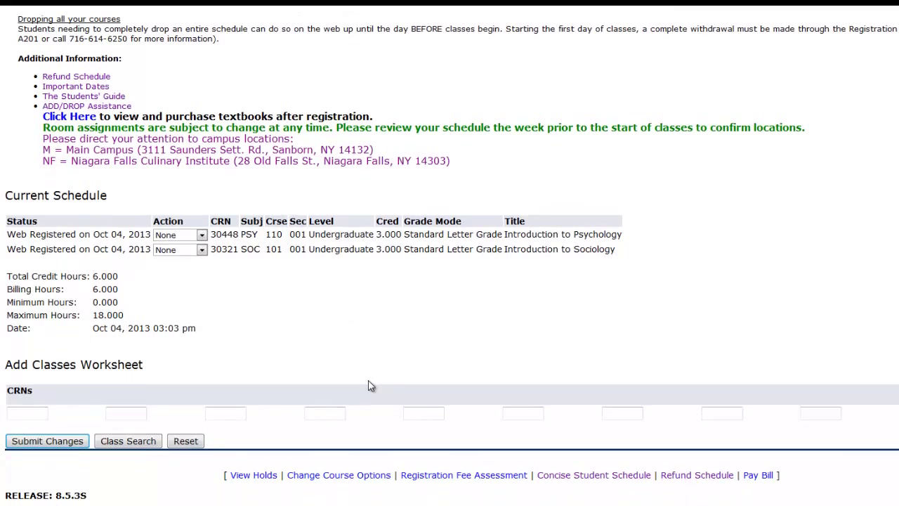
- View the concise schedule listing PSY 110 001 and SOC 101 001 with 6.000 total credits
click(592, 477)
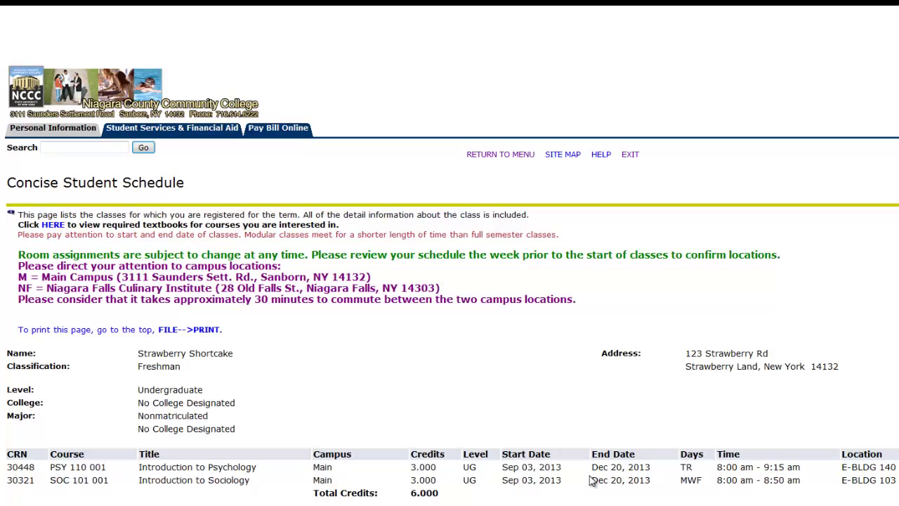